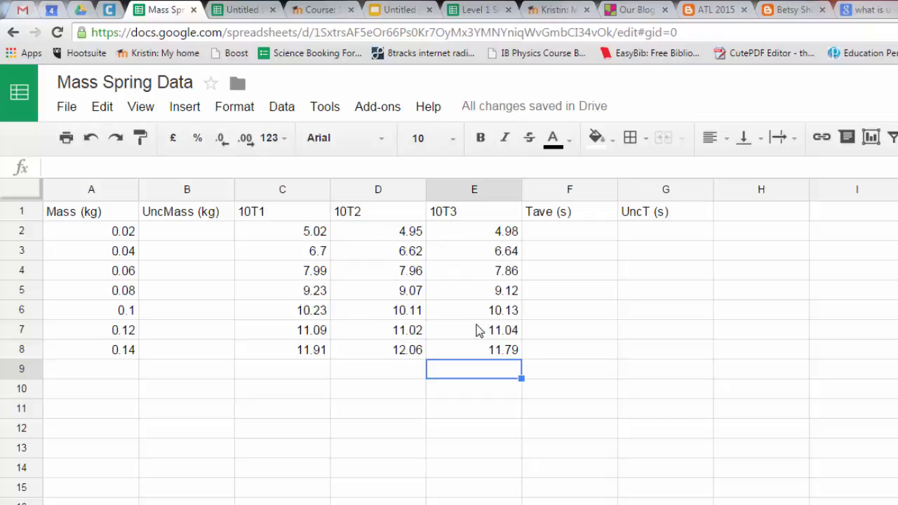
Calculate the average period in F2 with =average(C2:E2)/10 and fill the formula down through F8
left_click(561, 235)
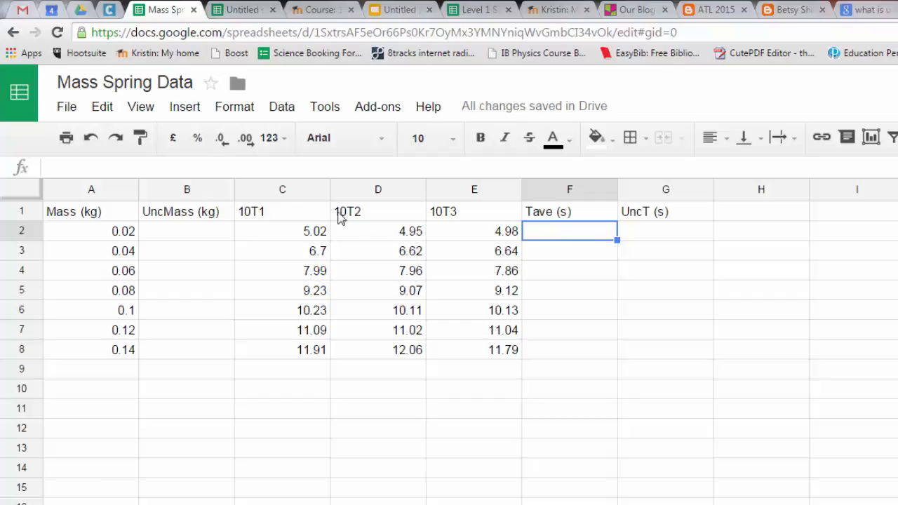
type("=")
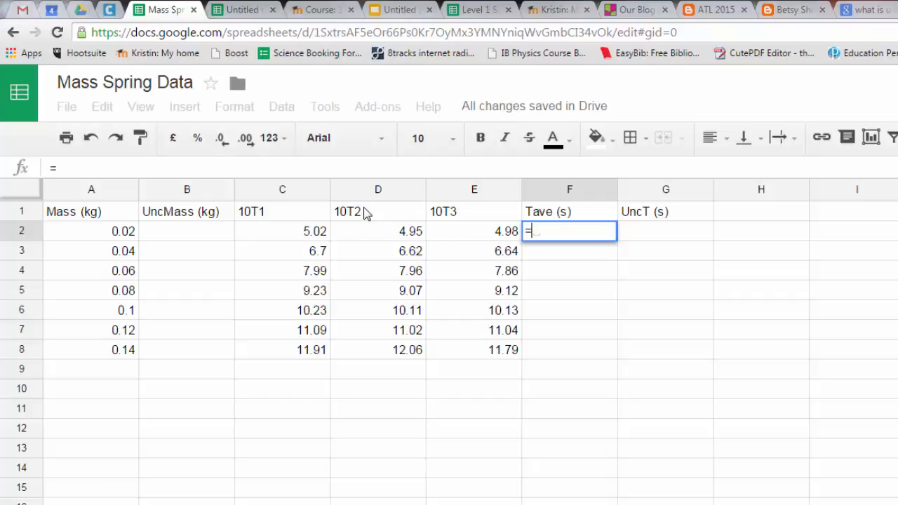
type("average(")
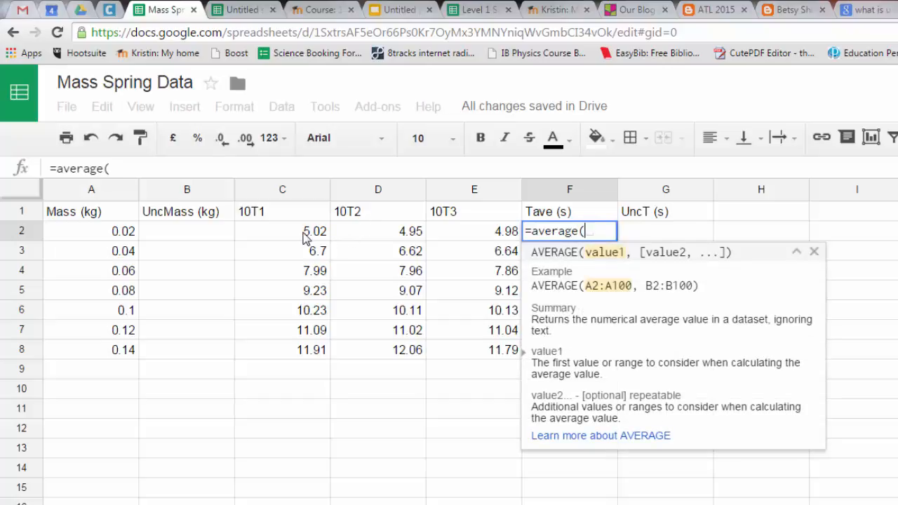
left_click_drag(307, 234, 449, 237)
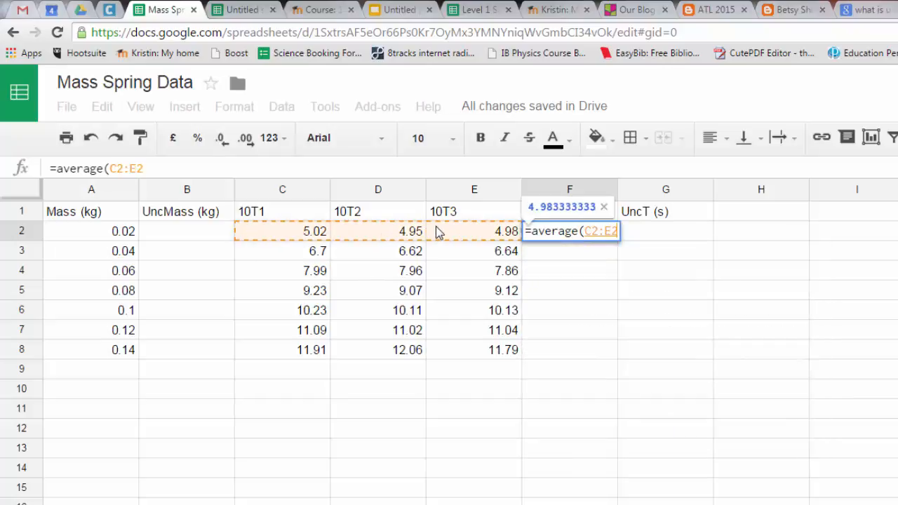
type(")")
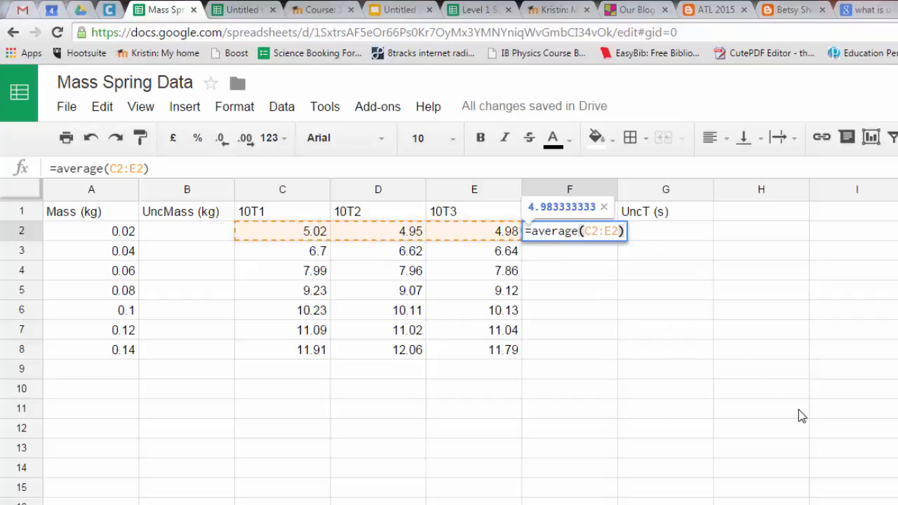
type("/10")
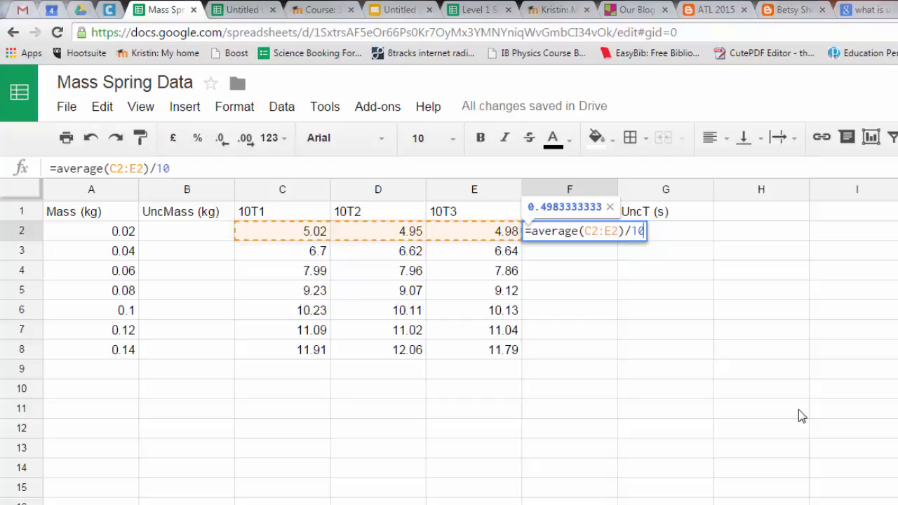
key("Return")
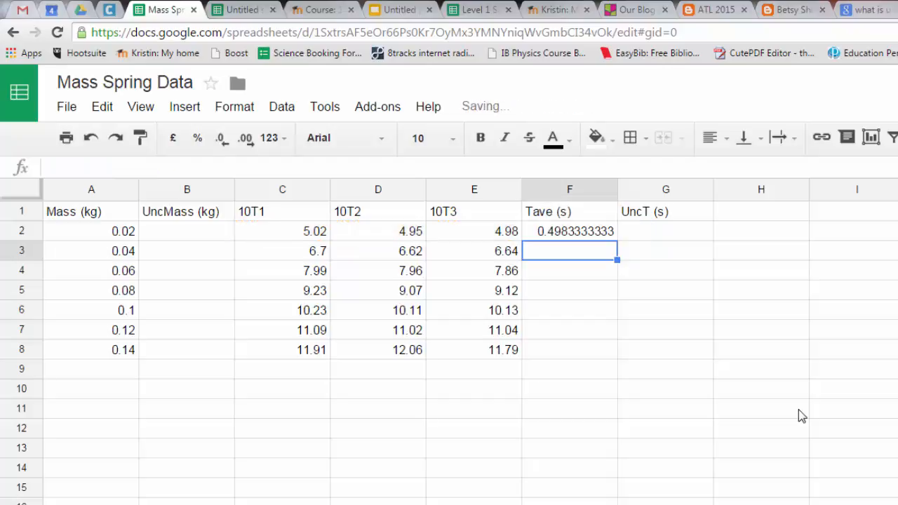
left_click(598, 236)
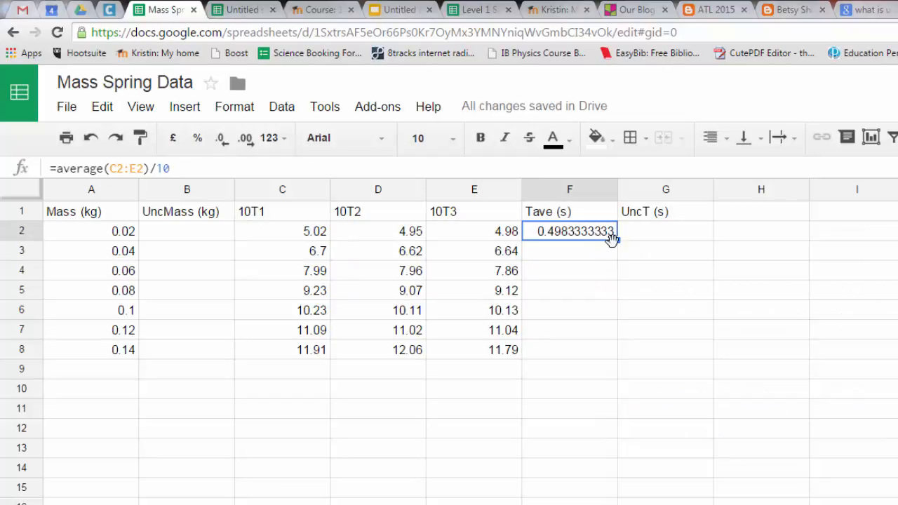
left_click_drag(617, 240, 615, 355)
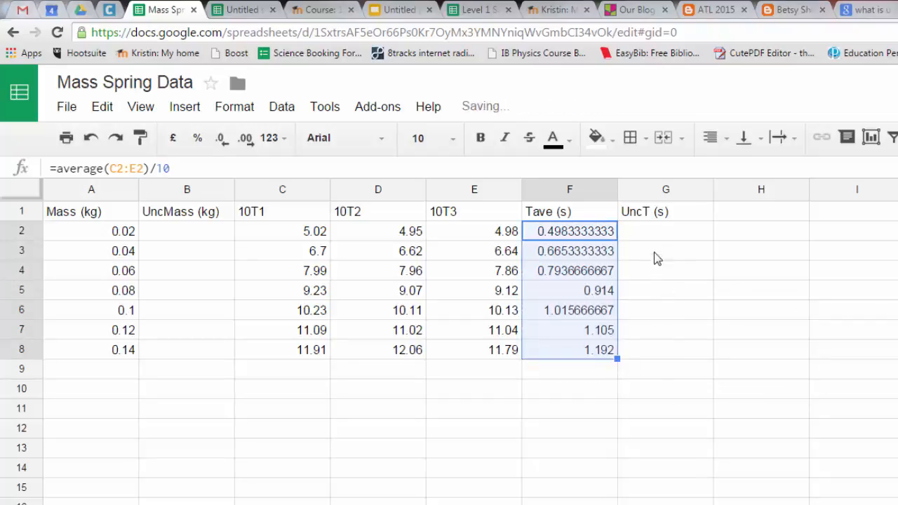
Calculate the period uncertainty in G2 with =(max(C2:E2)-min(C2:E2))/2/10 and fill the formula down through G8
left_click(651, 231)
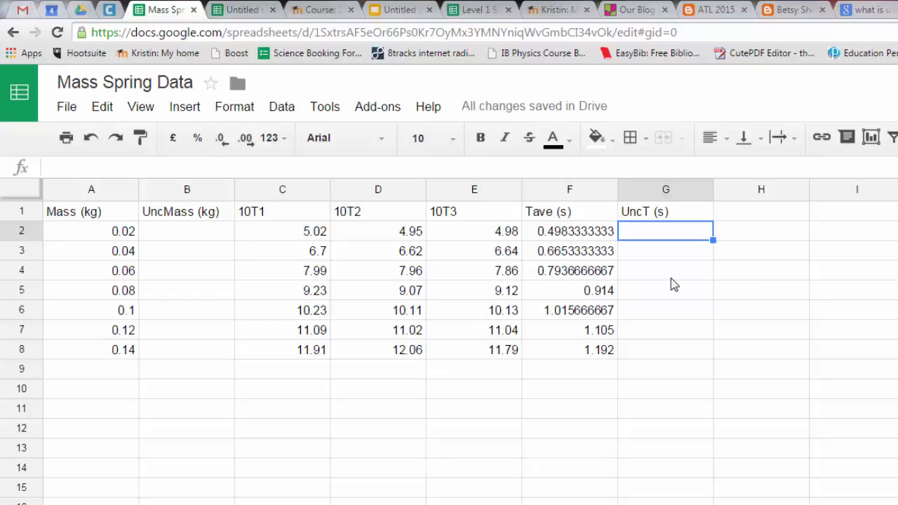
type("=(")
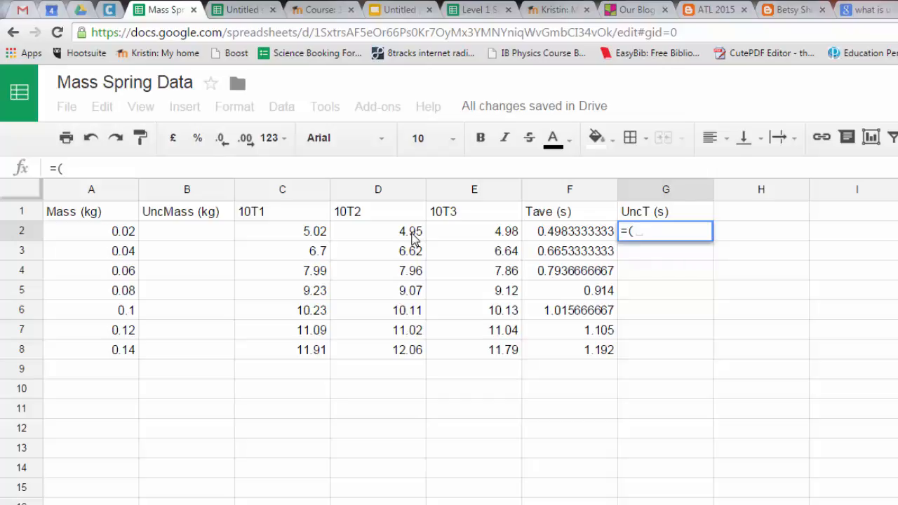
type("max(")
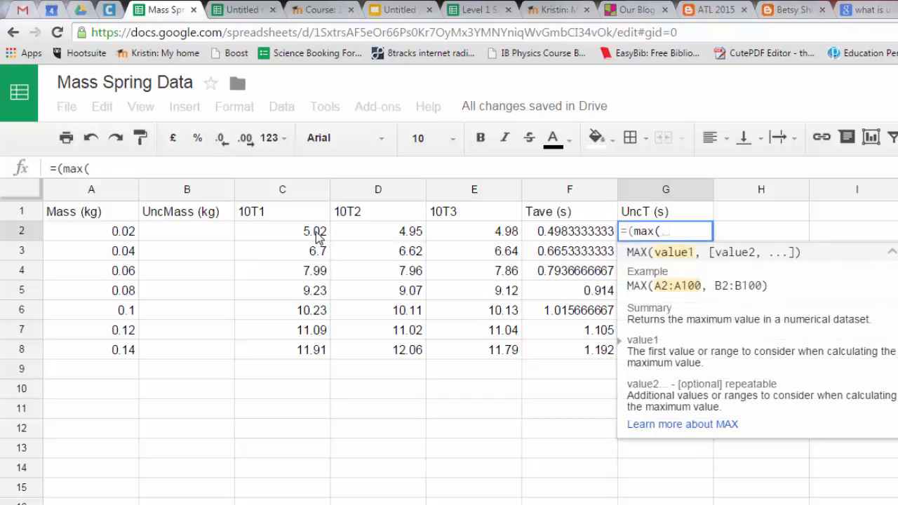
left_click_drag(321, 233, 443, 229)
type(")-min")
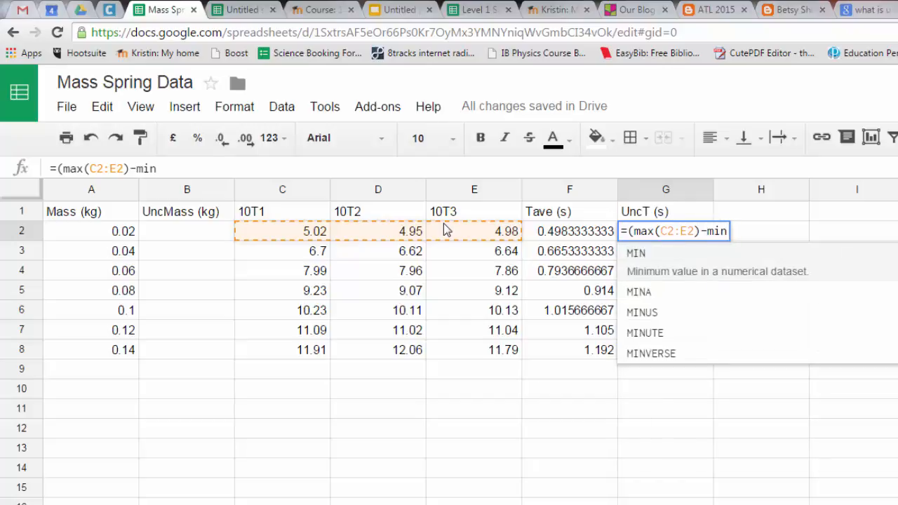
type("(")
left_click_drag(316, 233, 456, 234)
type("))")
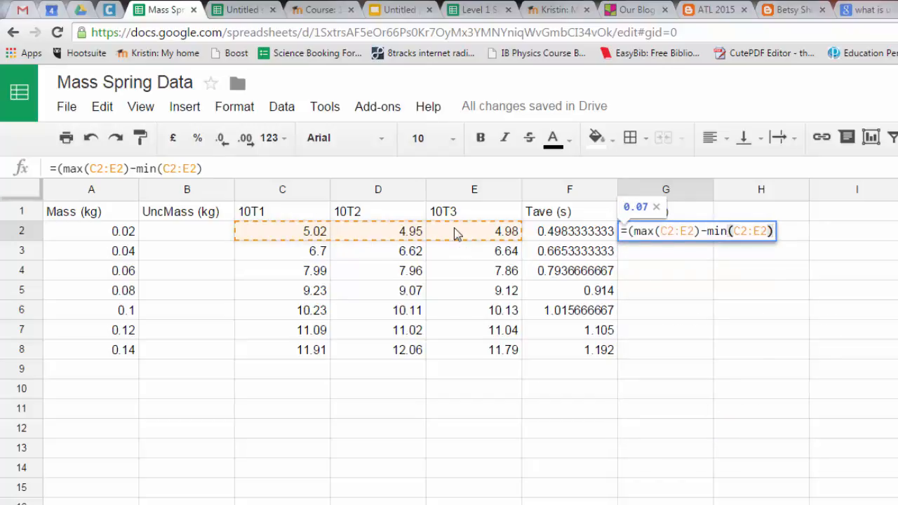
type("/")
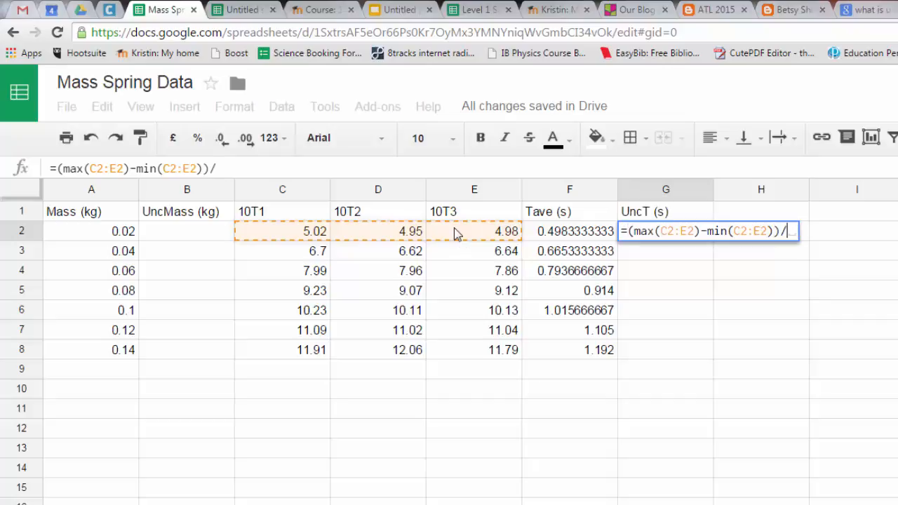
type("2")
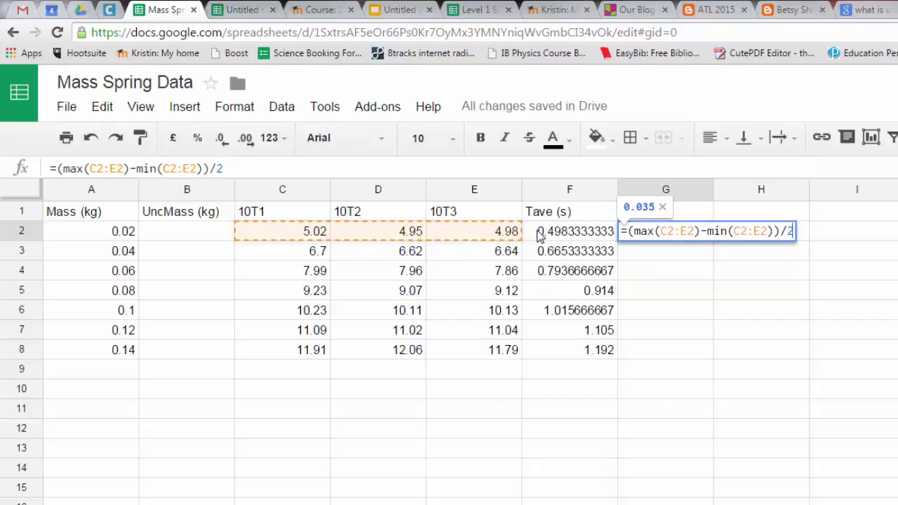
type("/")
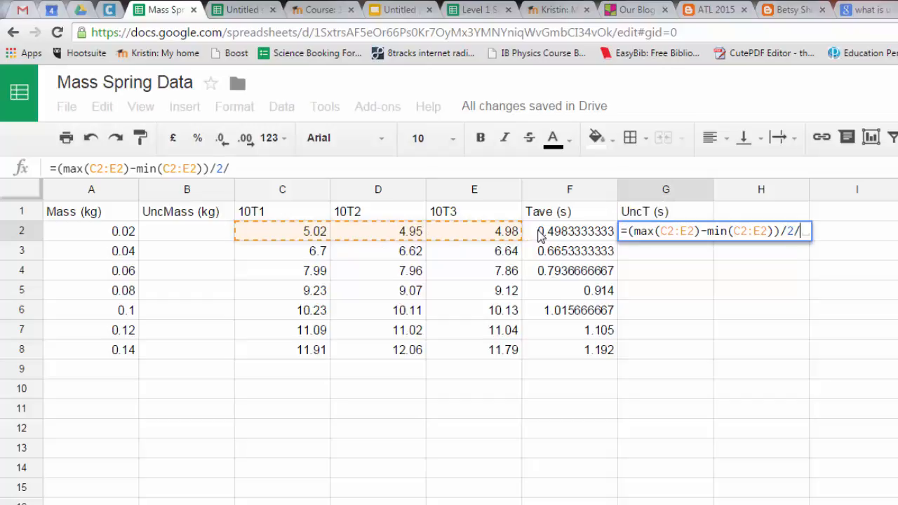
type("10")
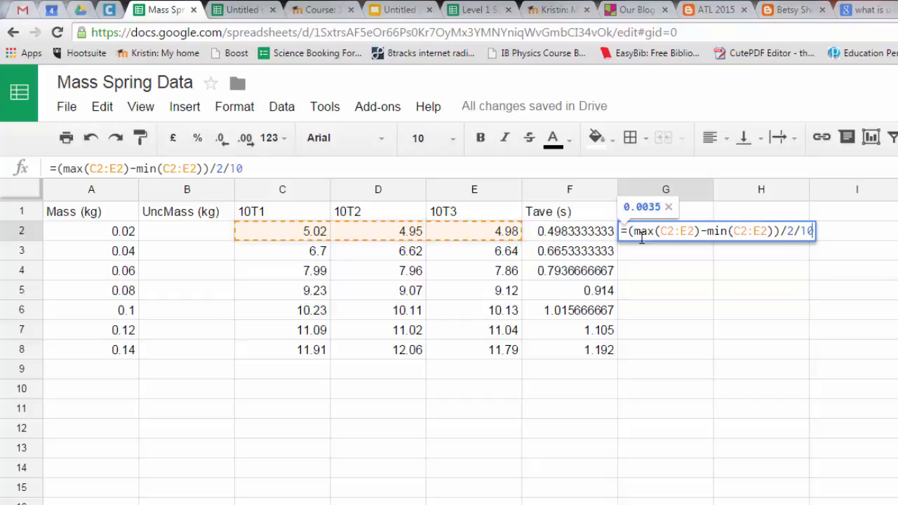
key("Return")
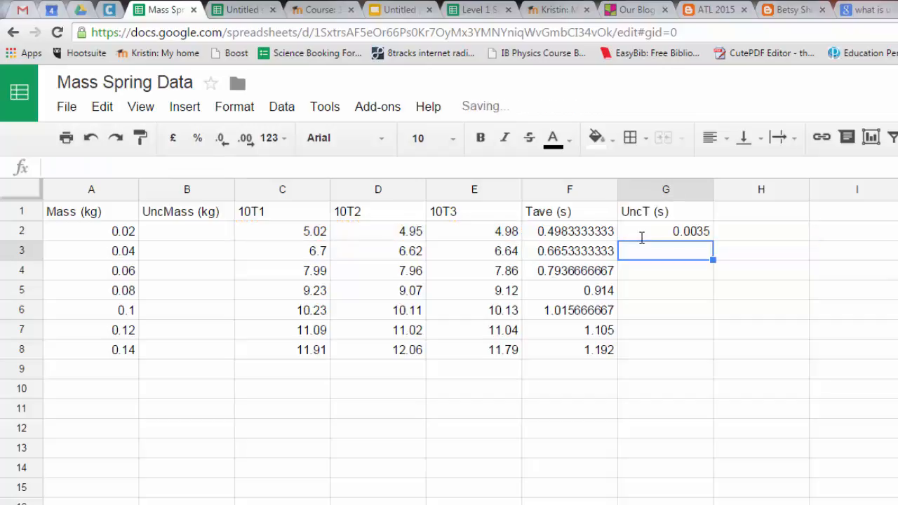
left_click(699, 237)
left_click_drag(713, 240, 715, 350)
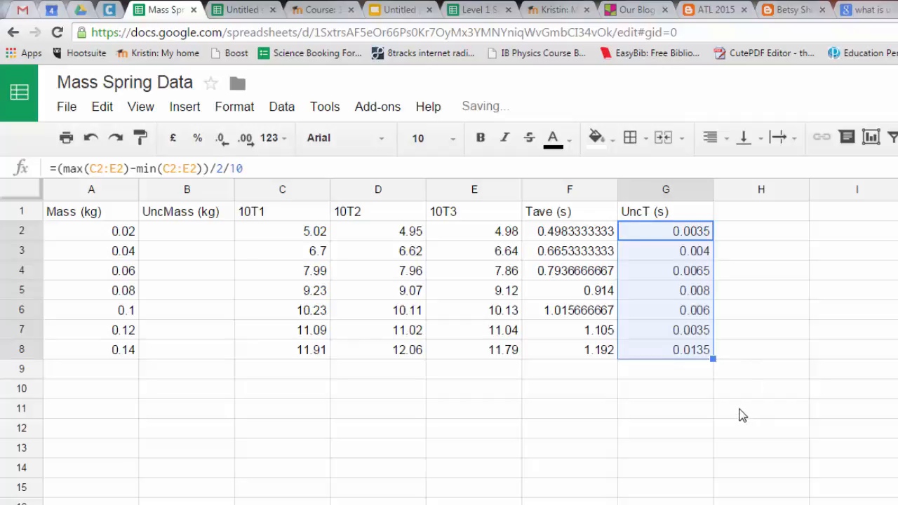
Reduce the displayed uncertainties in G2, G4 and G7 to three decimal places and the one in G8 to two
left_click(686, 238)
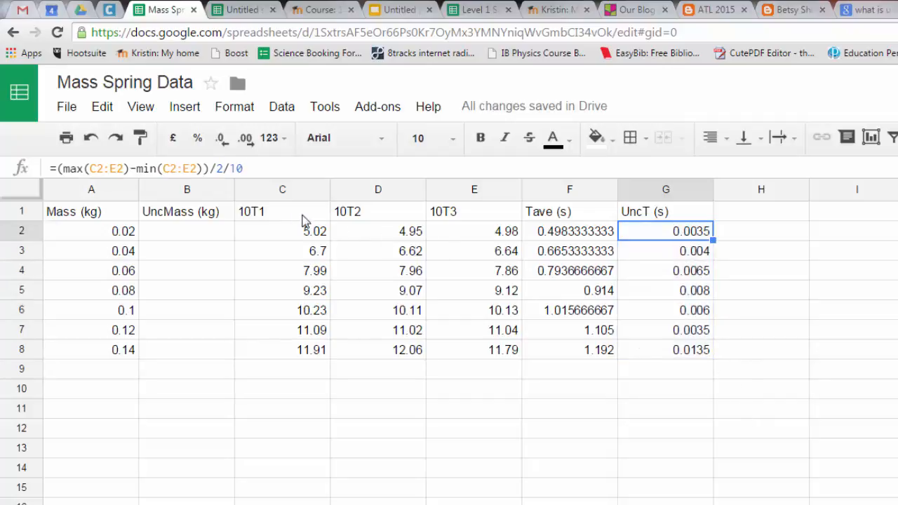
left_click(222, 141)
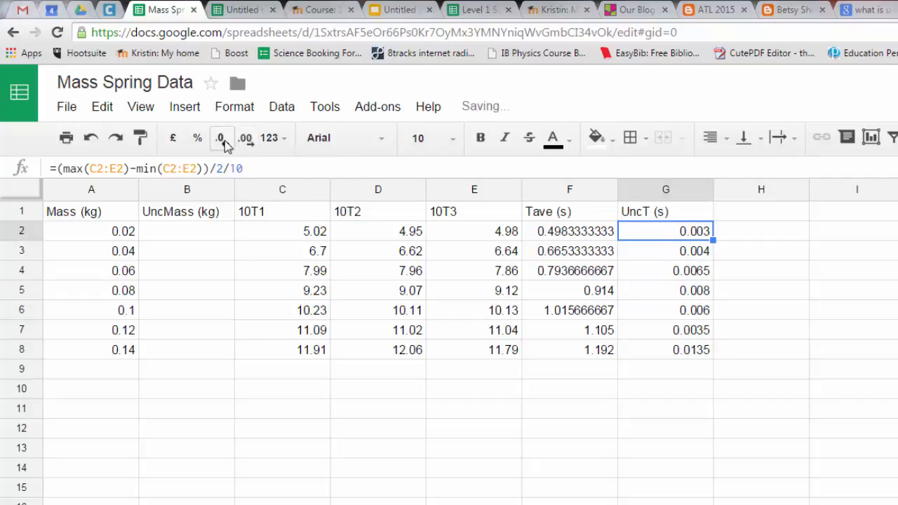
left_click(648, 255)
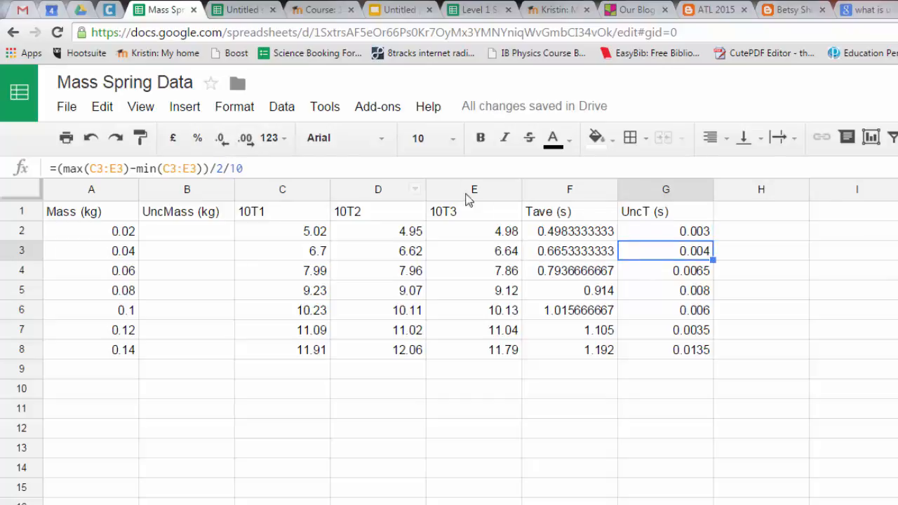
left_click(691, 274)
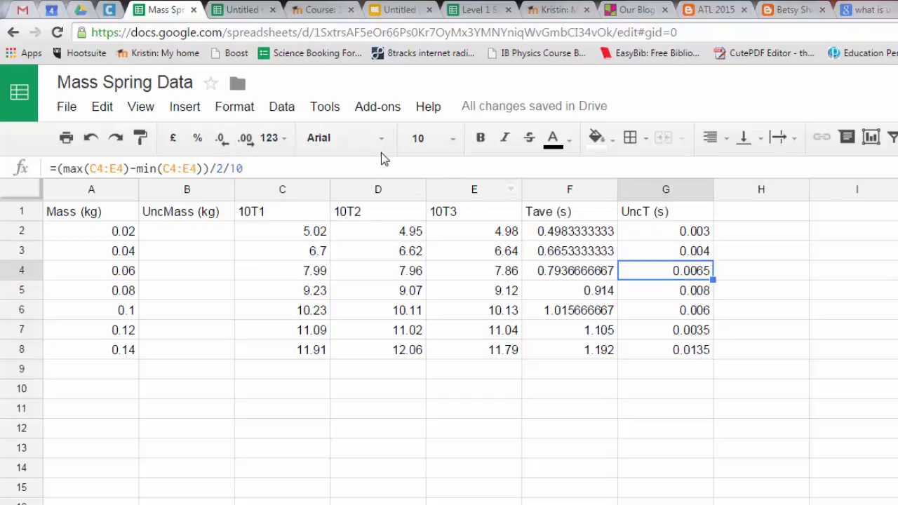
left_click(223, 139)
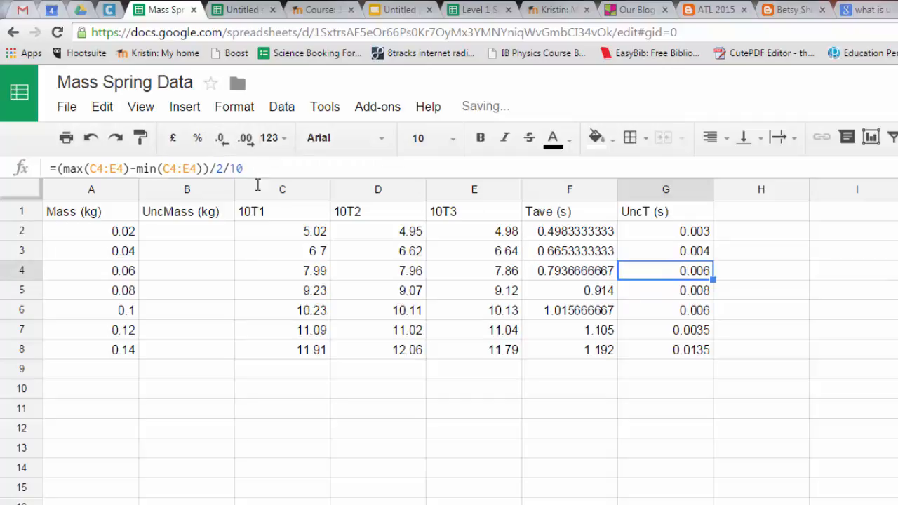
left_click(670, 334)
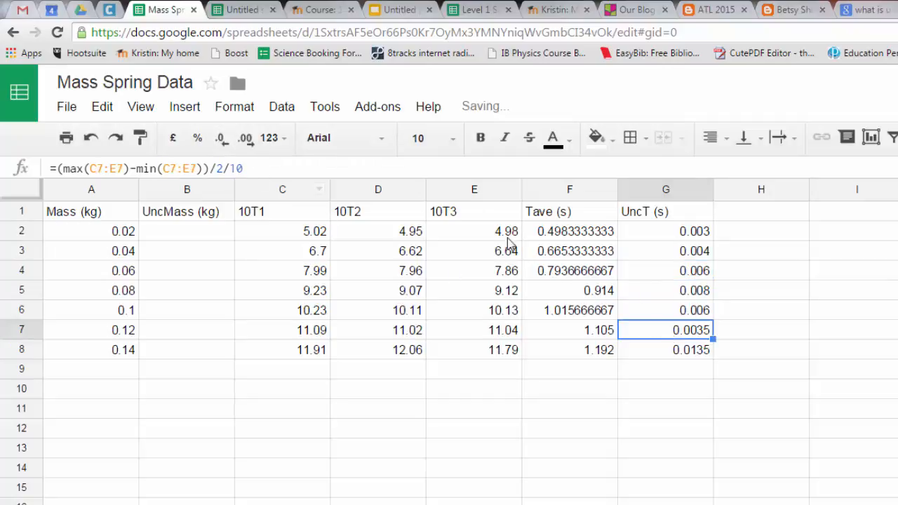
left_click(223, 139)
left_click(658, 355)
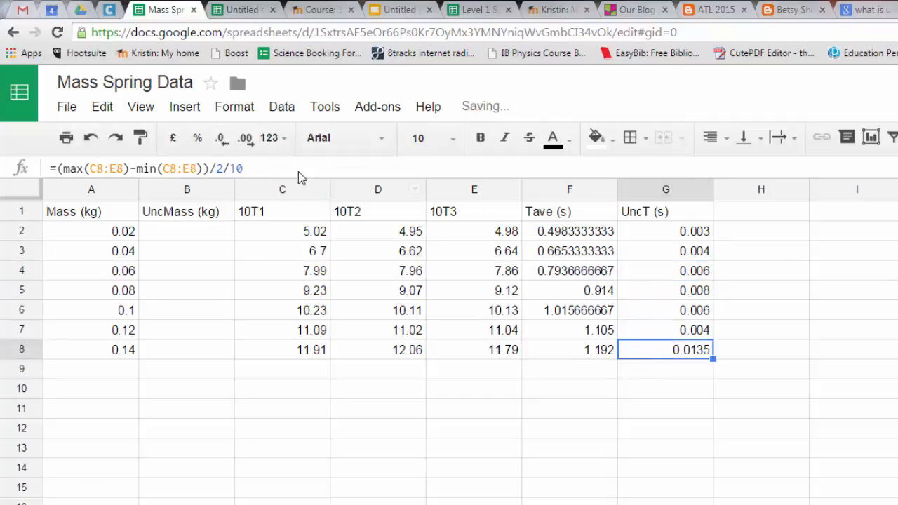
left_click(222, 139)
left_click(223, 139)
Display the average periods in F2:F7 with three decimal places and the one in F8 with two
left_click(601, 234)
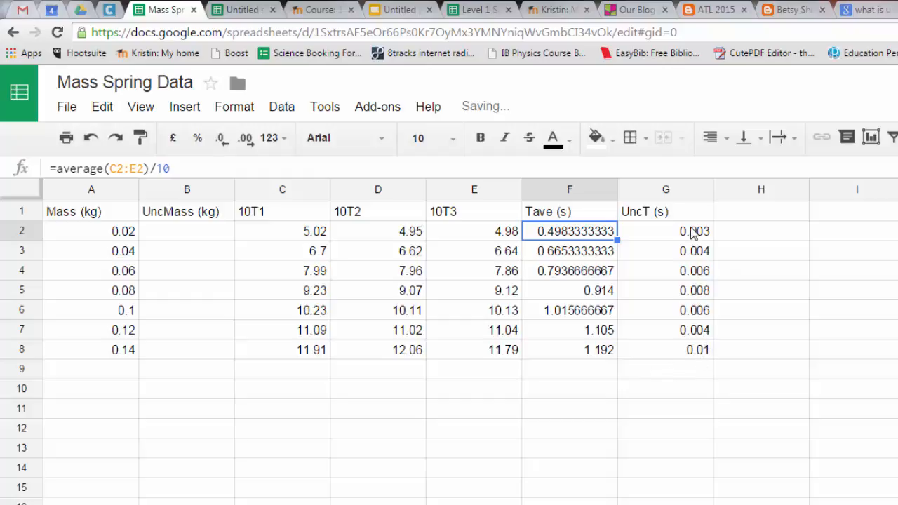
left_click_drag(616, 240, 612, 353)
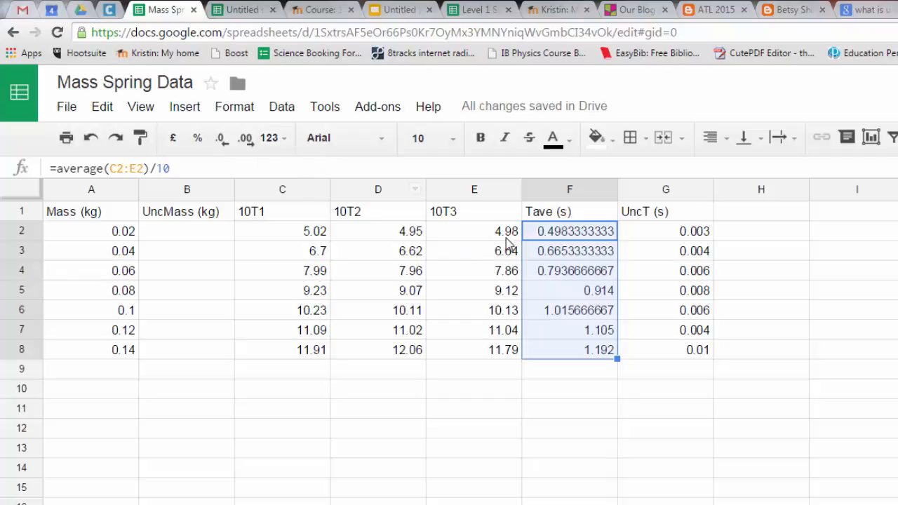
left_click(222, 139)
left_click(222, 139)
left_click(222, 139)
left_click(222, 139)
left_click(222, 139)
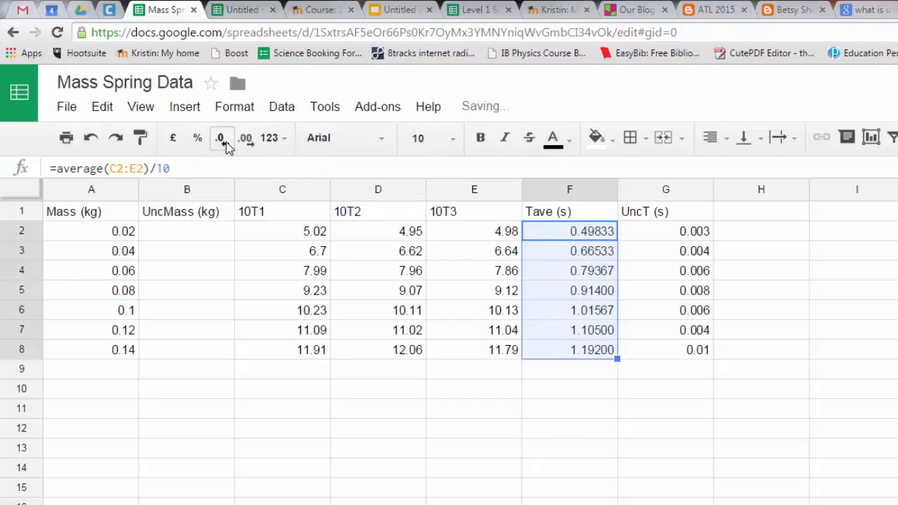
left_click(223, 140)
left_click(222, 140)
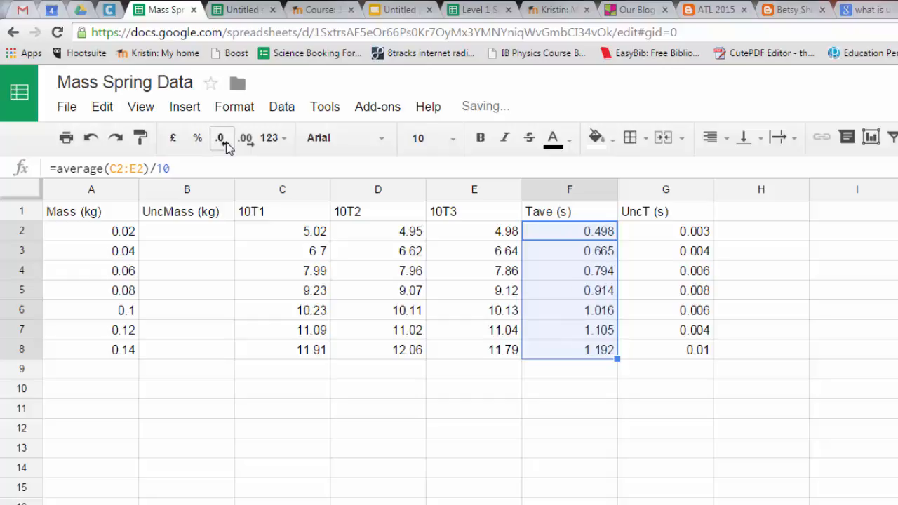
left_click(549, 351)
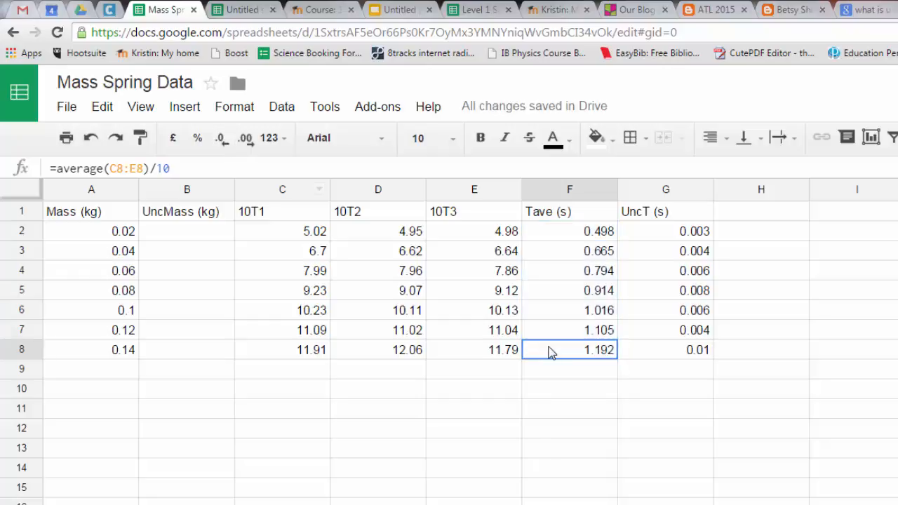
left_click(222, 139)
Display the masses in A2:A8 with three decimal places
left_click(184, 233)
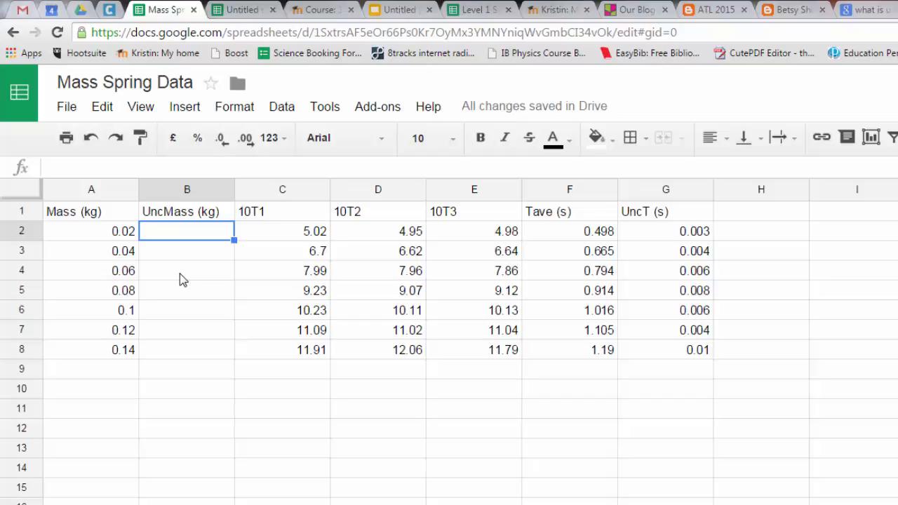
left_click(121, 235)
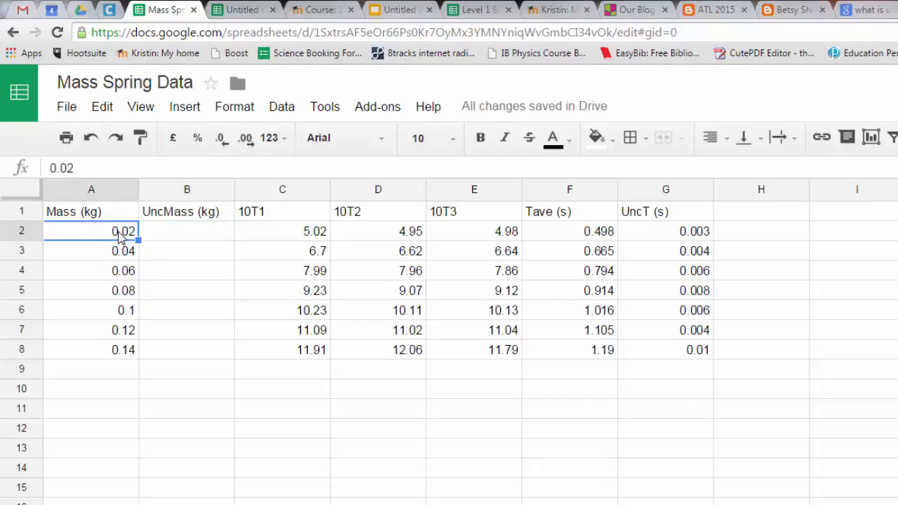
left_click(246, 138)
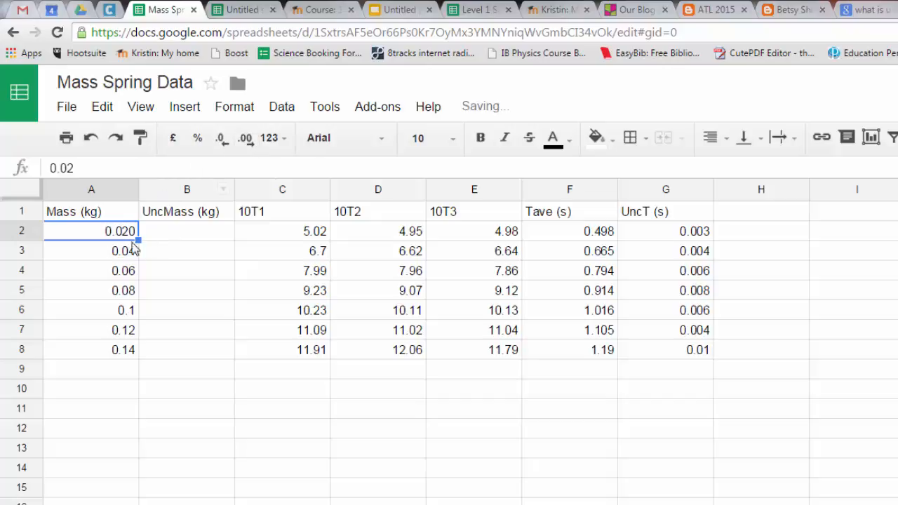
left_click_drag(127, 242, 129, 284)
left_click_drag(128, 350, 134, 348)
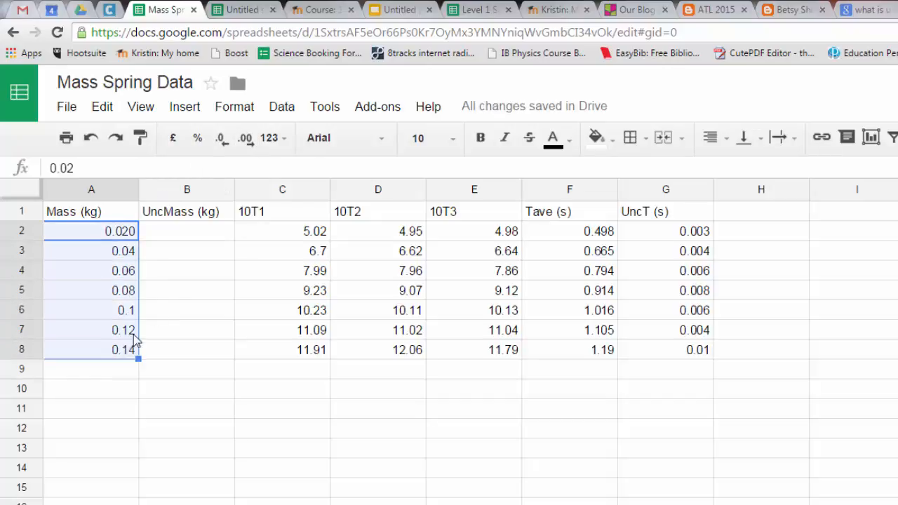
left_click(245, 139)
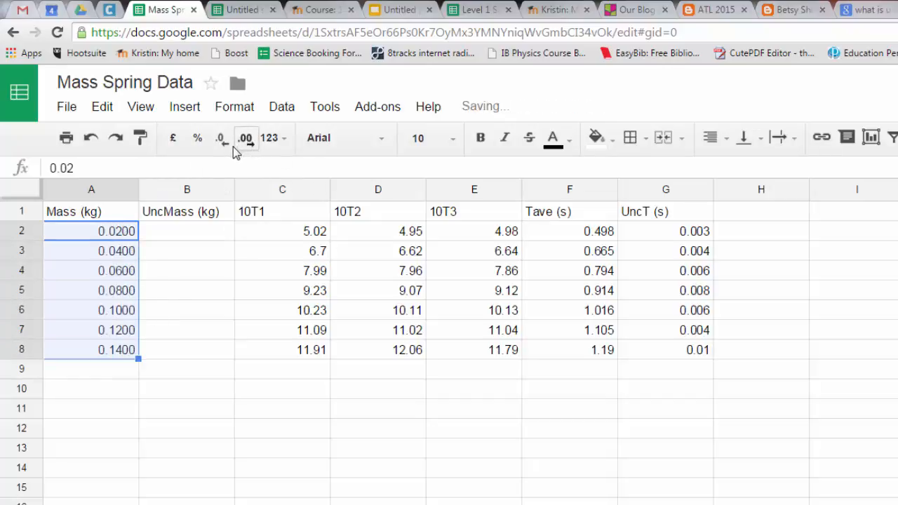
left_click(222, 138)
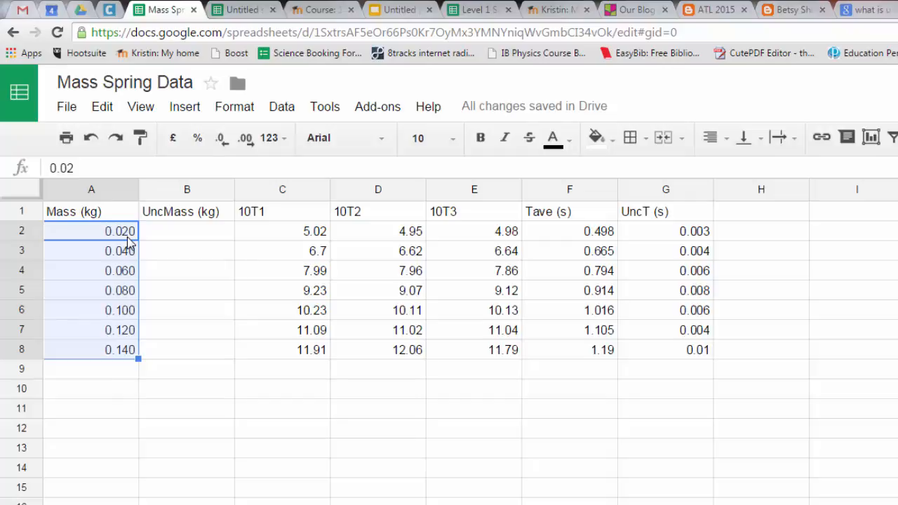
Enter the mass uncertainty 0.001 in B2 and fill it down through B8
left_click(160, 237)
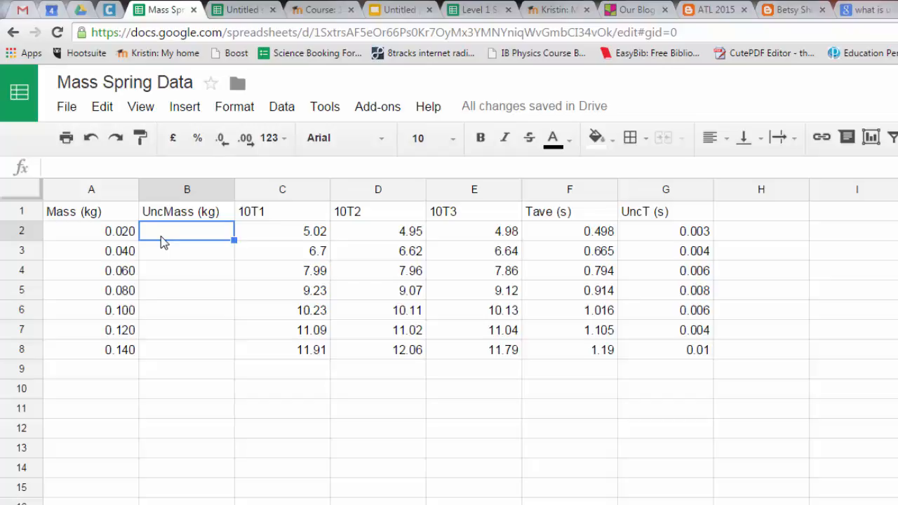
type("0.001")
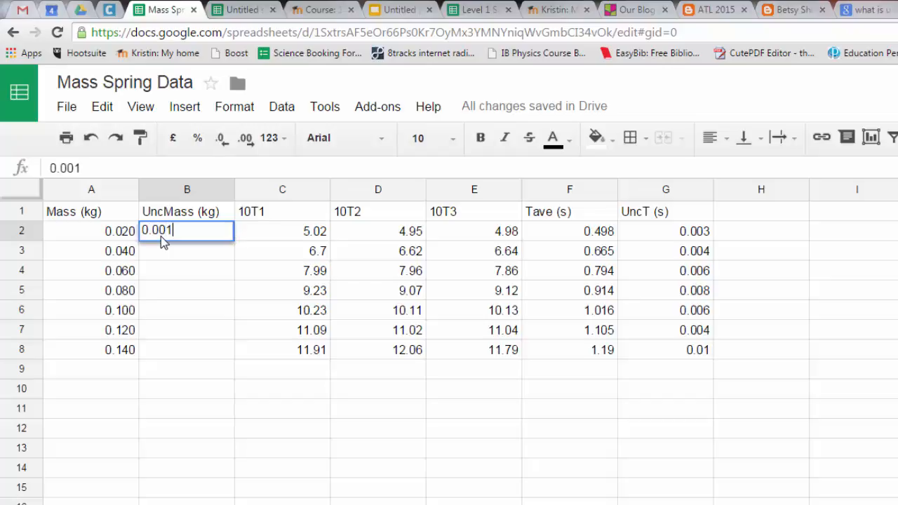
key("Return")
left_click(195, 235)
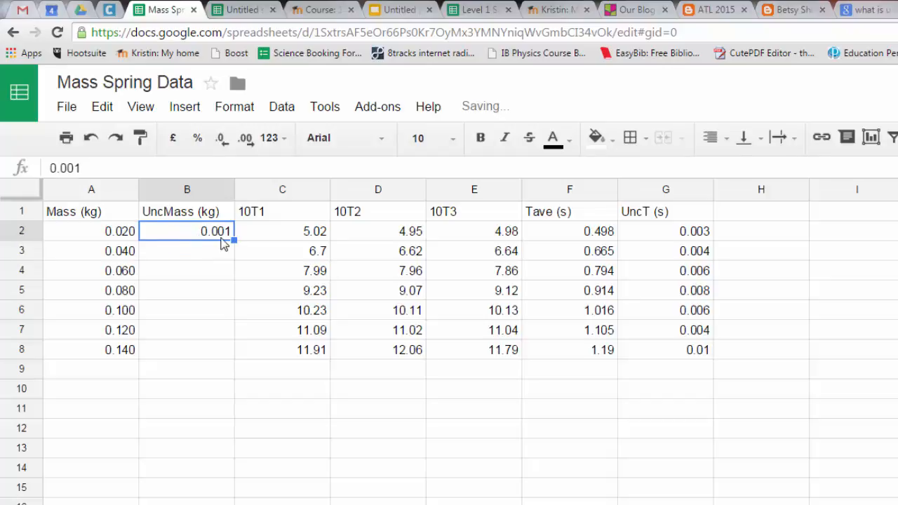
left_click_drag(234, 240, 233, 358)
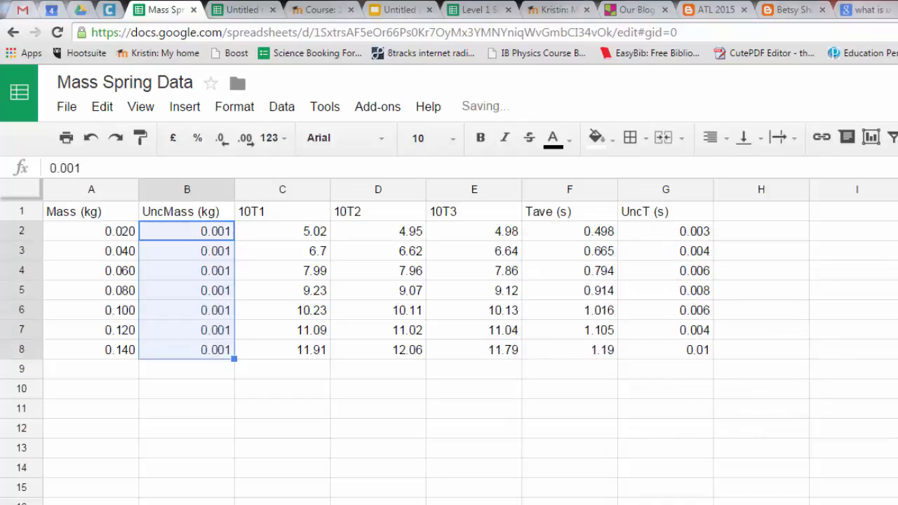
left_click(800, 366)
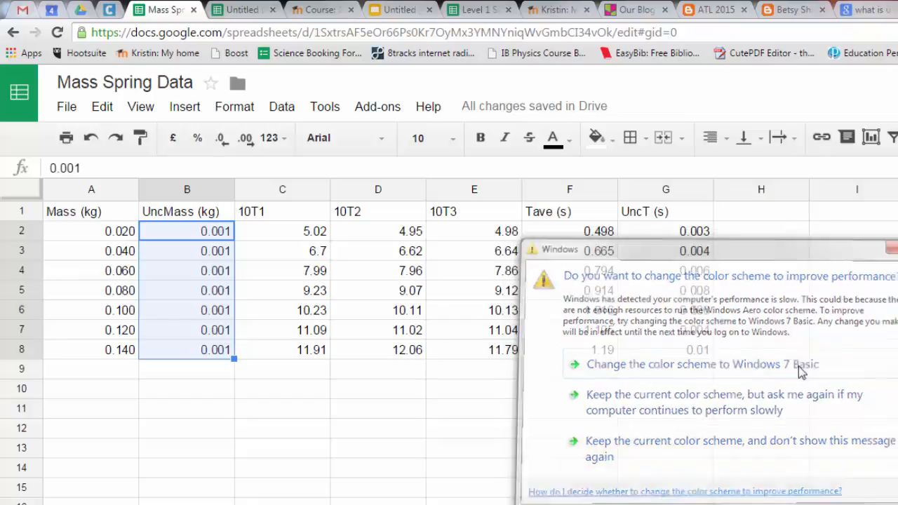
left_click(299, 374)
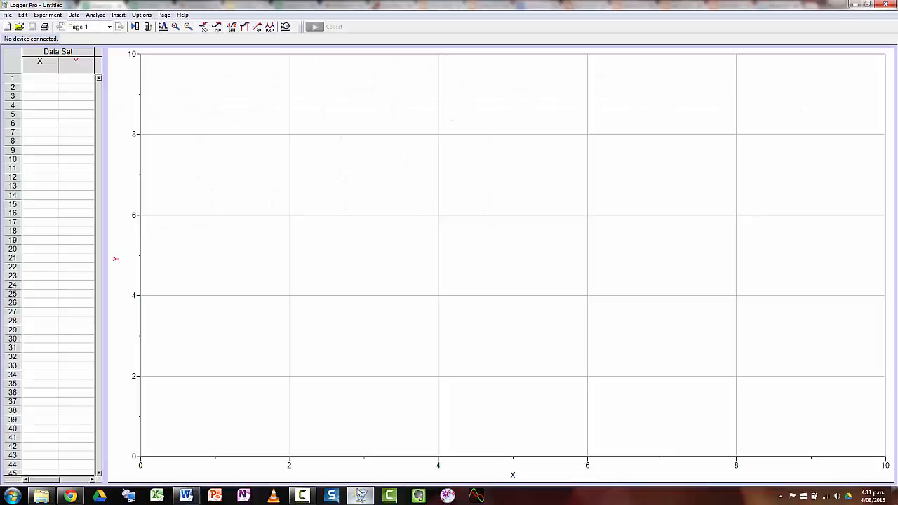
Copy the masses in A2:A8 of the spreadsheet and paste them into the X column of the Logger Pro data set
key("alt+Tab")
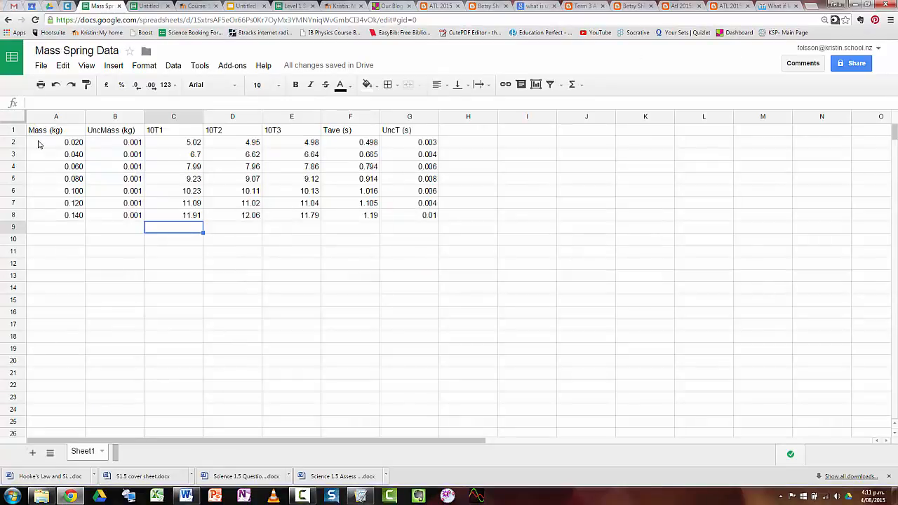
left_click_drag(41, 144, 42, 213)
key("ctrl+c")
key("alt+Tab")
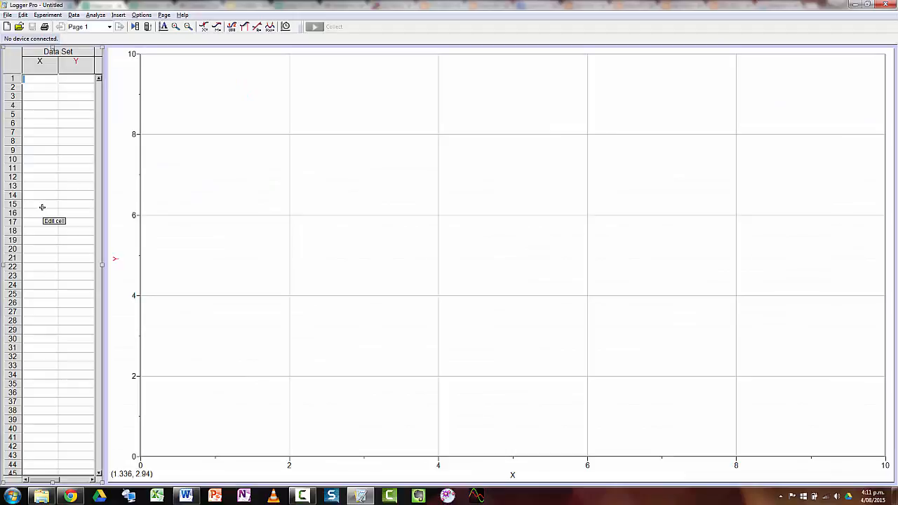
key("alt+Tab")
key("alt+Tab")
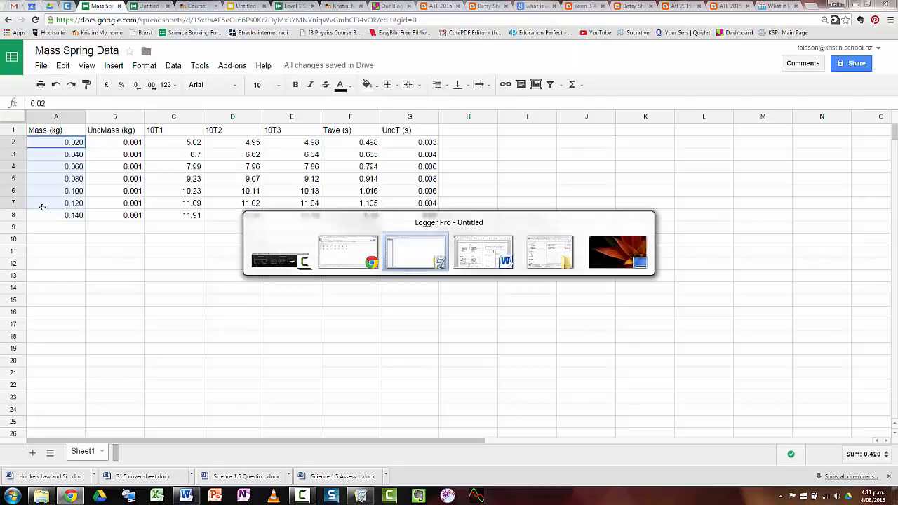
key("alt+Tab")
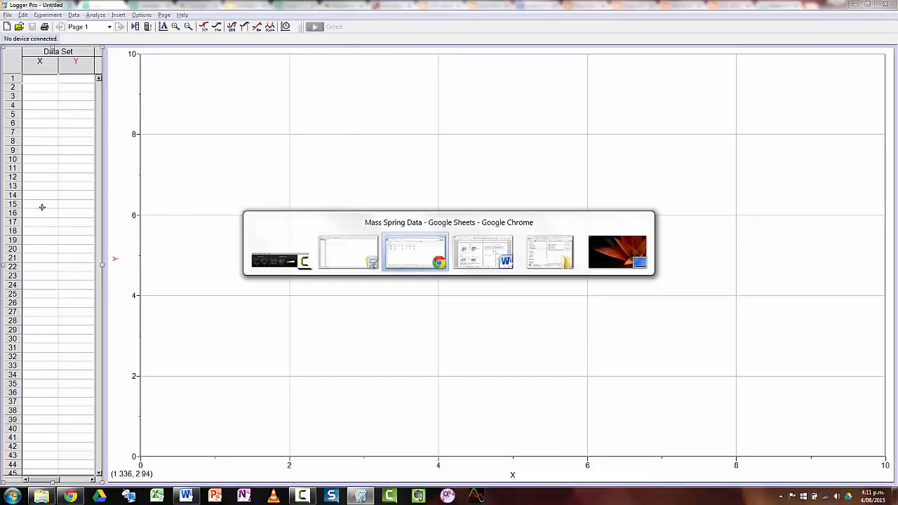
left_click_drag(64, 153, 64, 217)
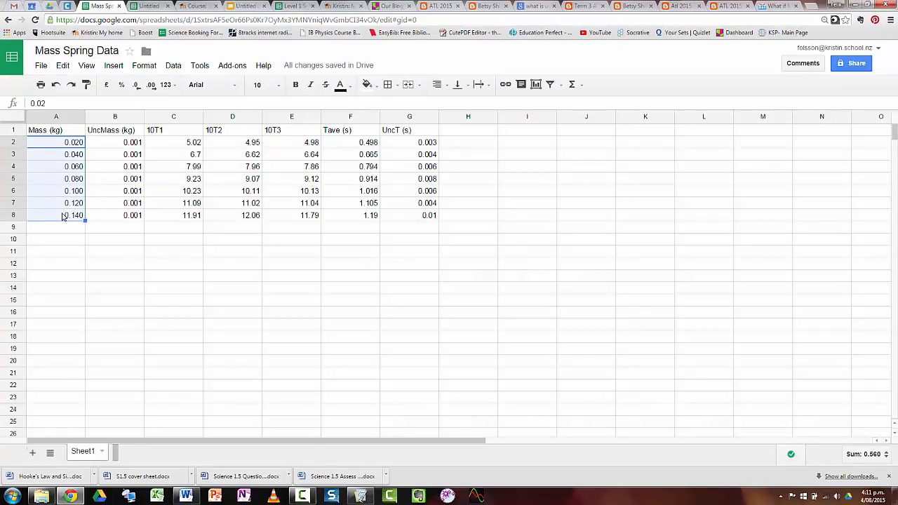
key("alt+Tab")
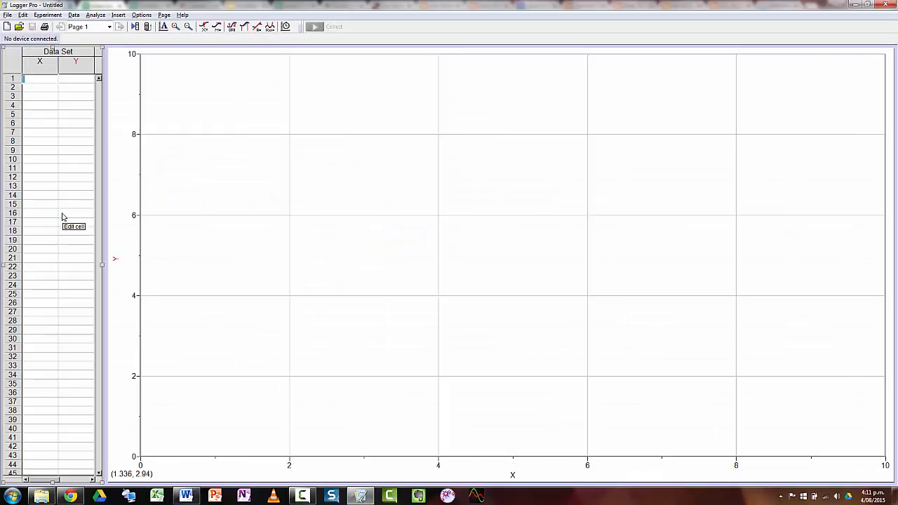
key("ctrl+v")
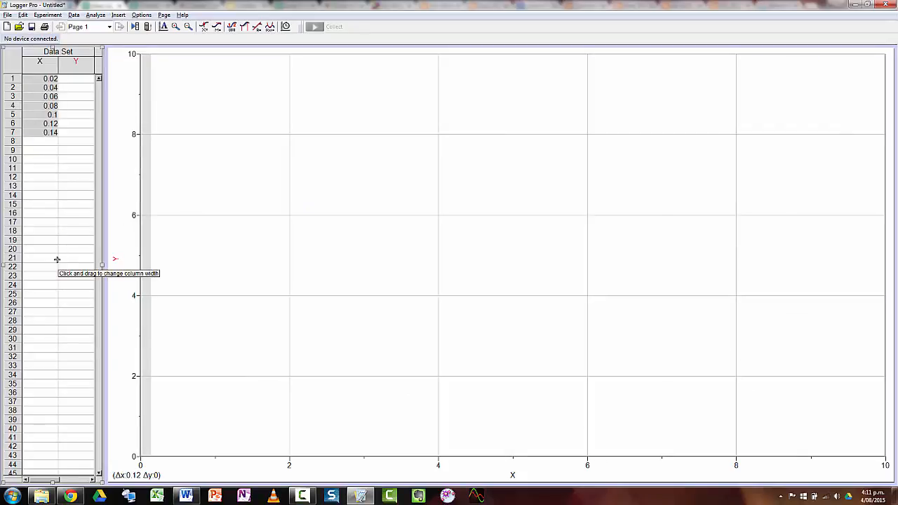
Copy the average periods in F2:F8 of the spreadsheet and paste them into the Y column in Logger Pro
key("alt+Tab")
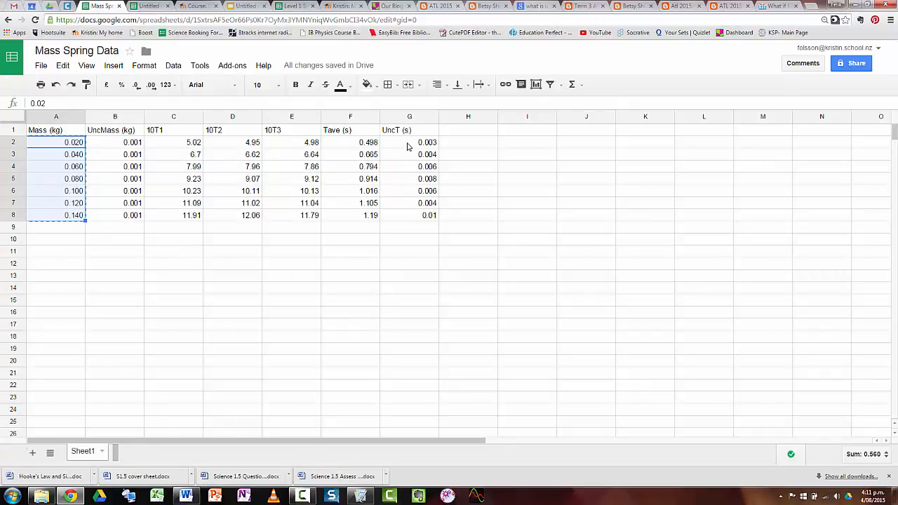
left_click_drag(408, 146, 369, 217)
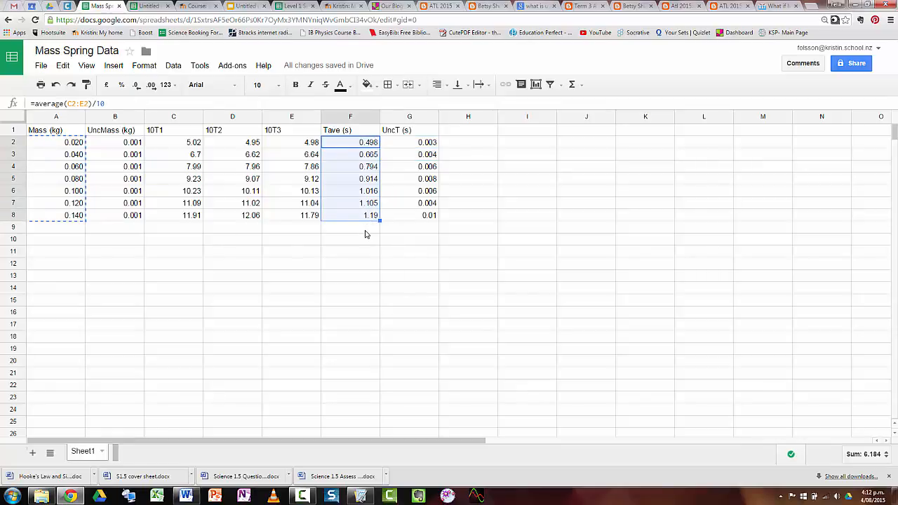
key("ctrl+c")
key("alt+Tab")
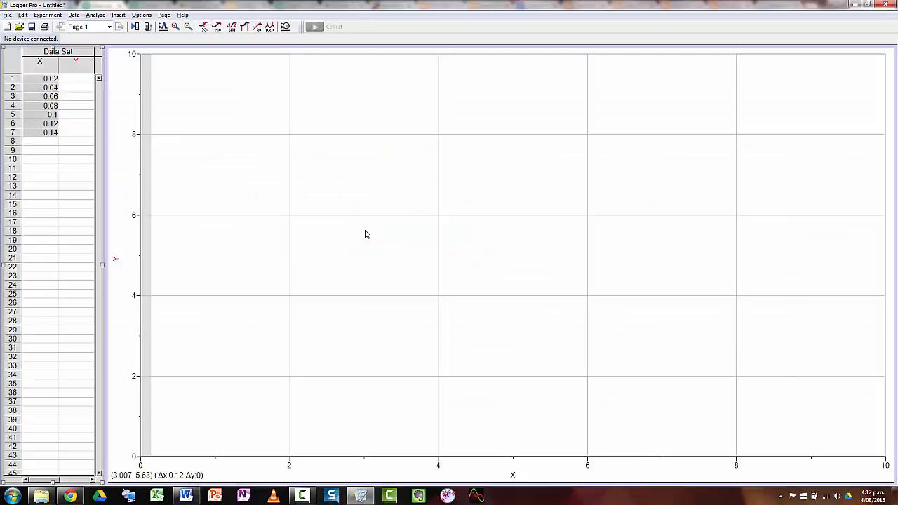
left_click(79, 78)
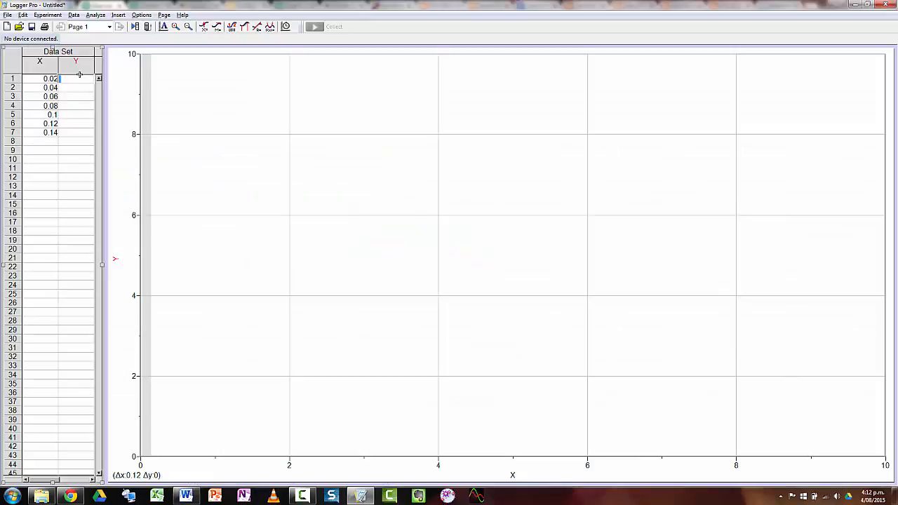
key("ctrl+v")
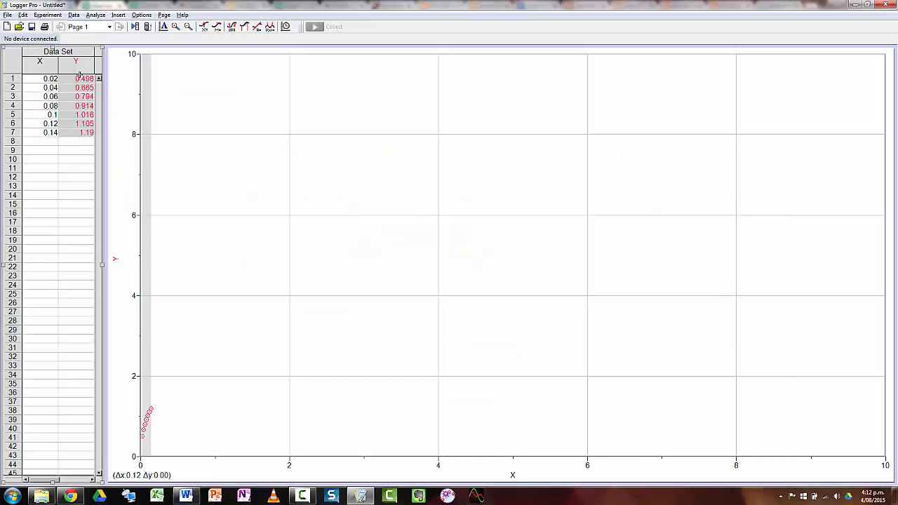
Name the X column mass, with short name m and units kg
double_click(39, 63)
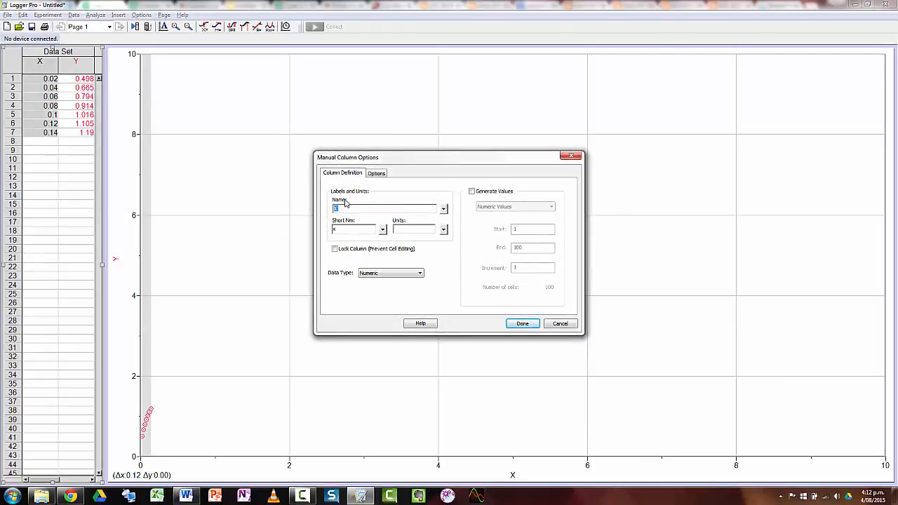
type("mass")
key("Tab")
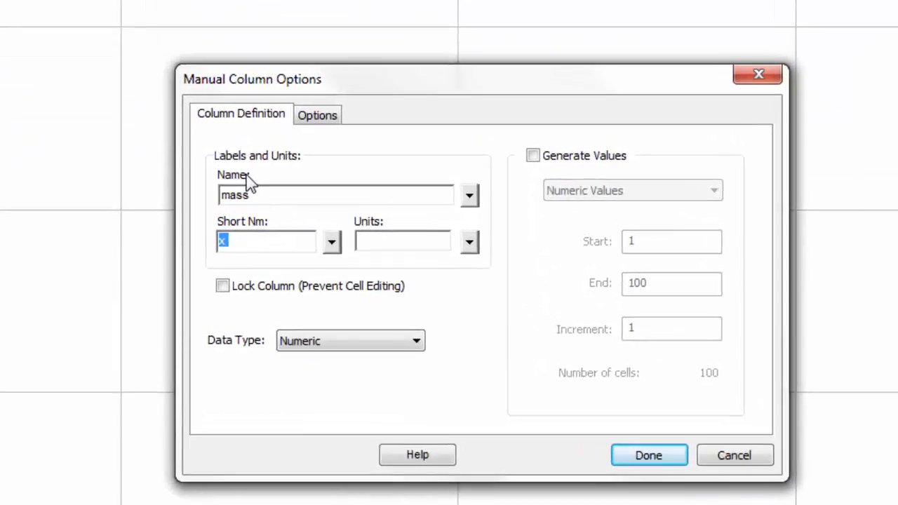
type("m")
key("Tab")
key("Tab")
type("(k")
key("BackSpace")
key("BackSpace")
type("kg")
left_click(650, 452)
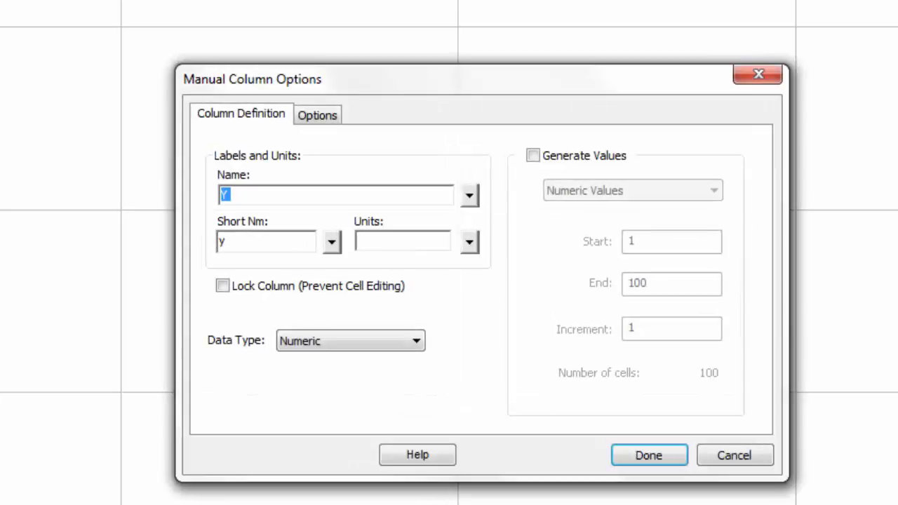
Name the Y column Average Period, with short name T and units s
type("Average Period")
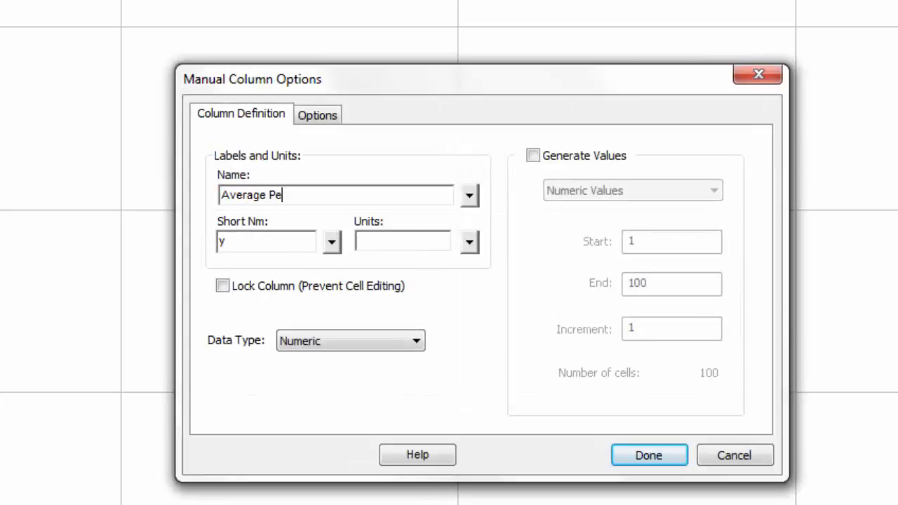
key("Tab")
type("T")
key("Tab")
key("Tab")
type("s")
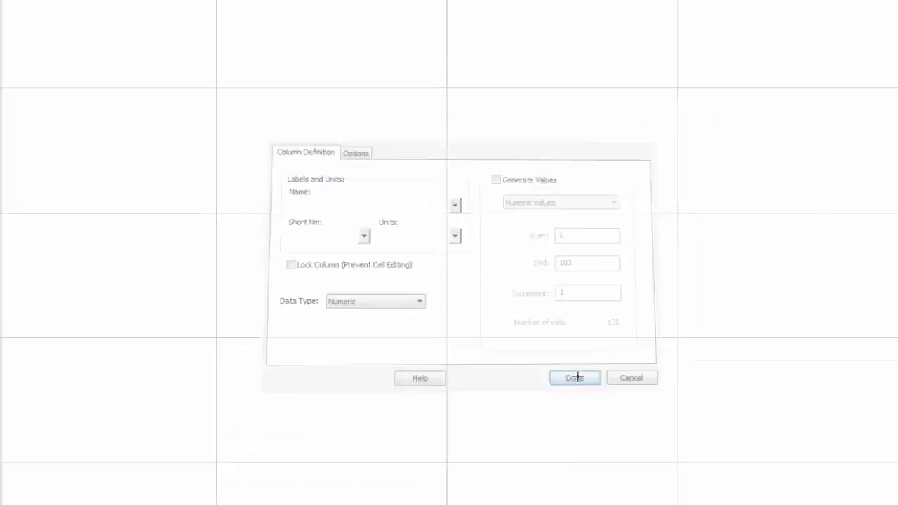
left_click(641, 448)
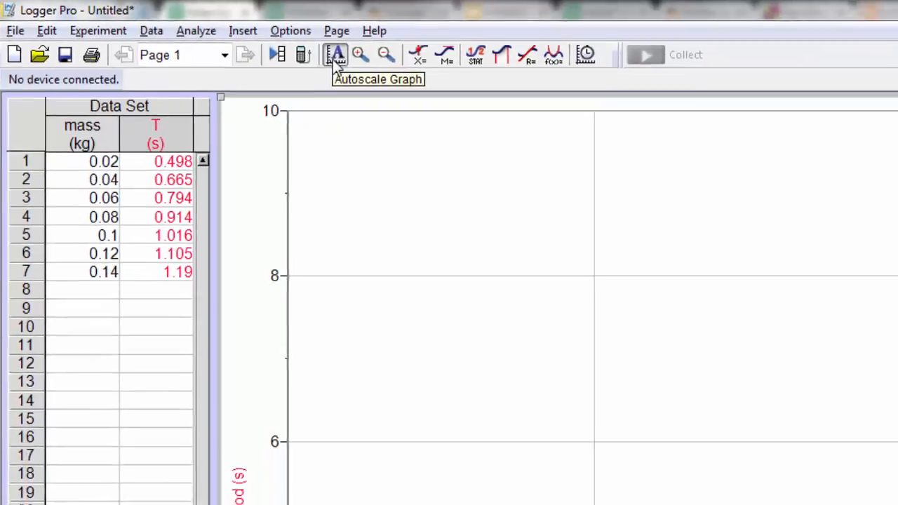
Autoscale the graph and set the minimum of both the period and mass axes to 0
left_click(388, 70)
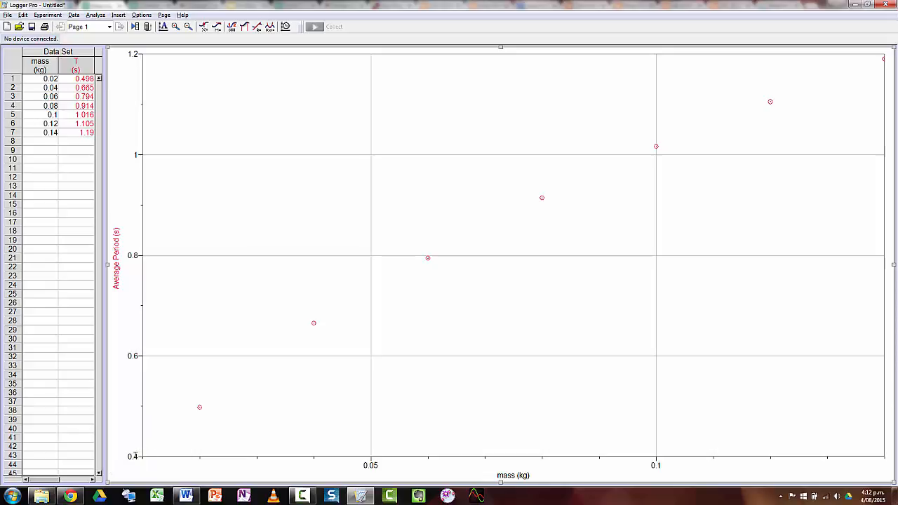
left_click(133, 456)
type("0")
key("Return")
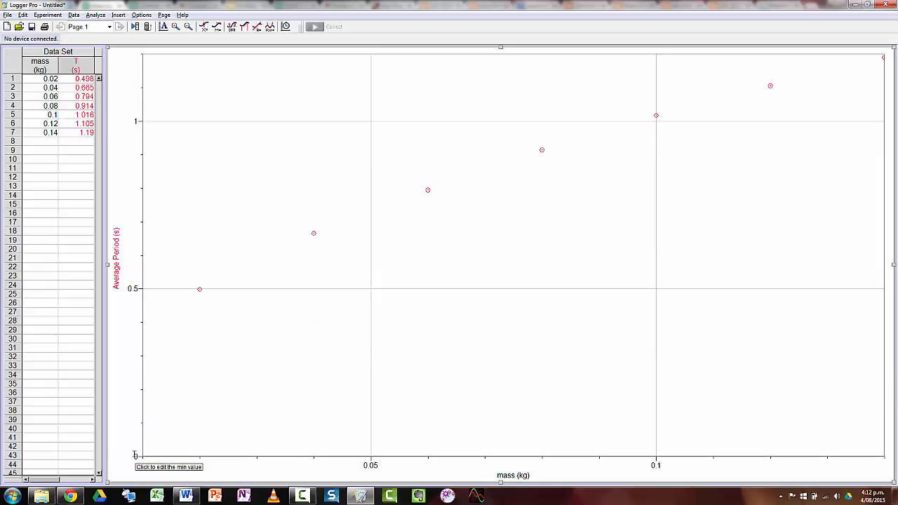
left_click(374, 467)
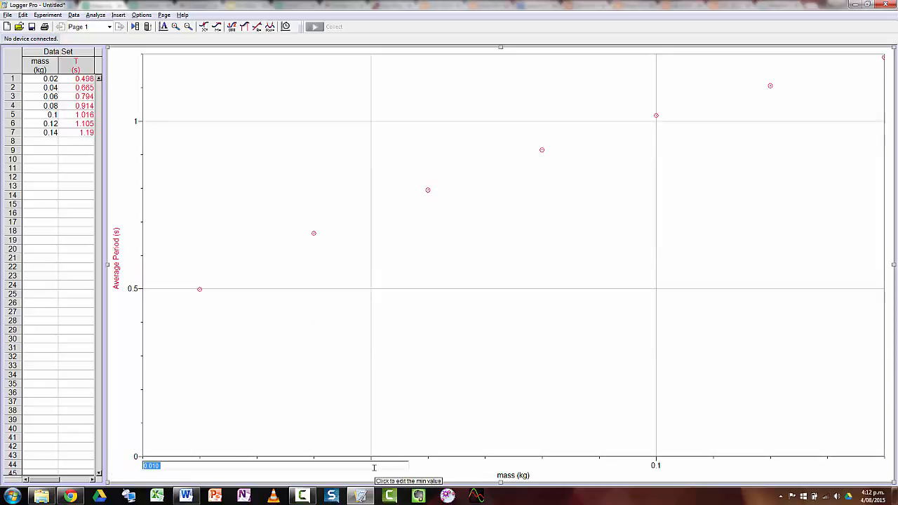
type("0")
key("Return")
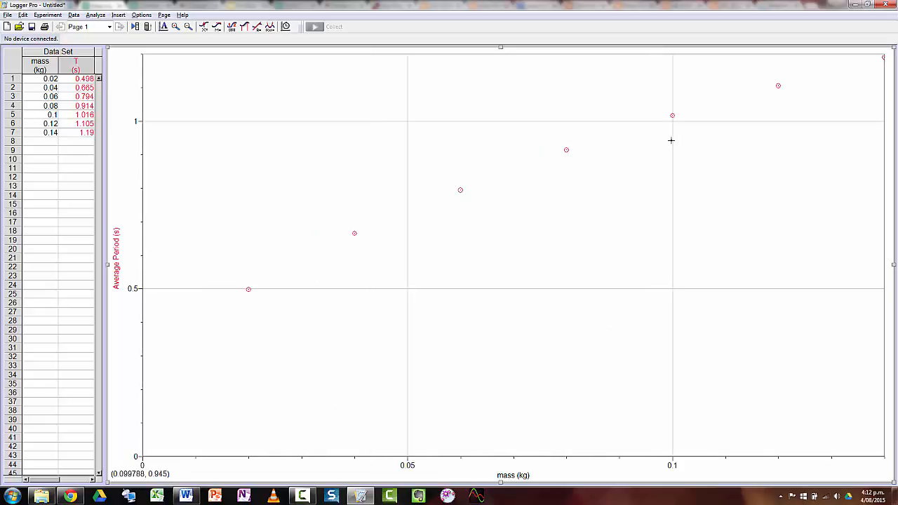
Title the graph "Raw Data: Period vs Mass"
double_click(440, 133)
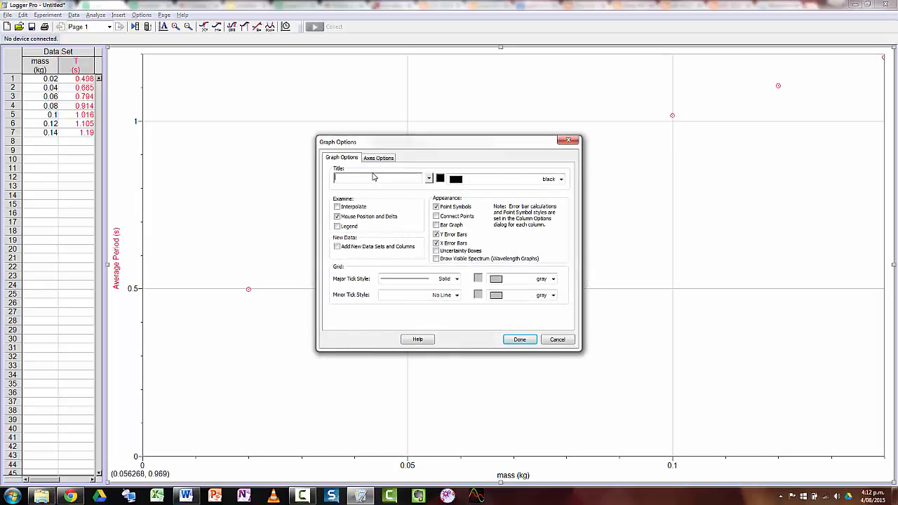
type("Raw D")
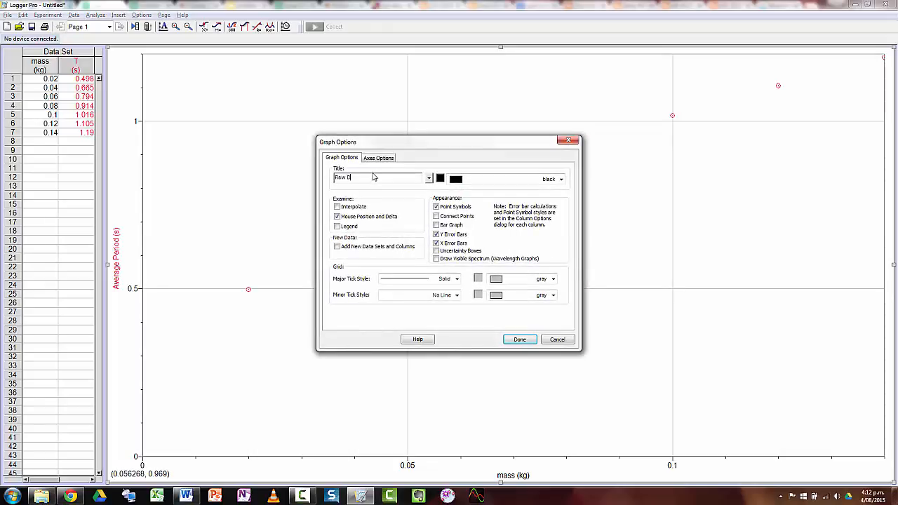
type("atata")
type(": Peri")
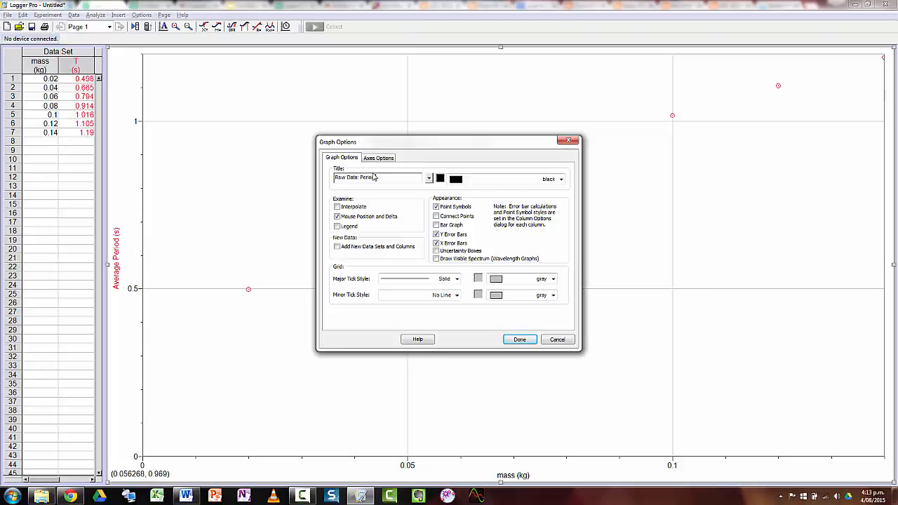
type("od vs Mass")
left_click(527, 343)
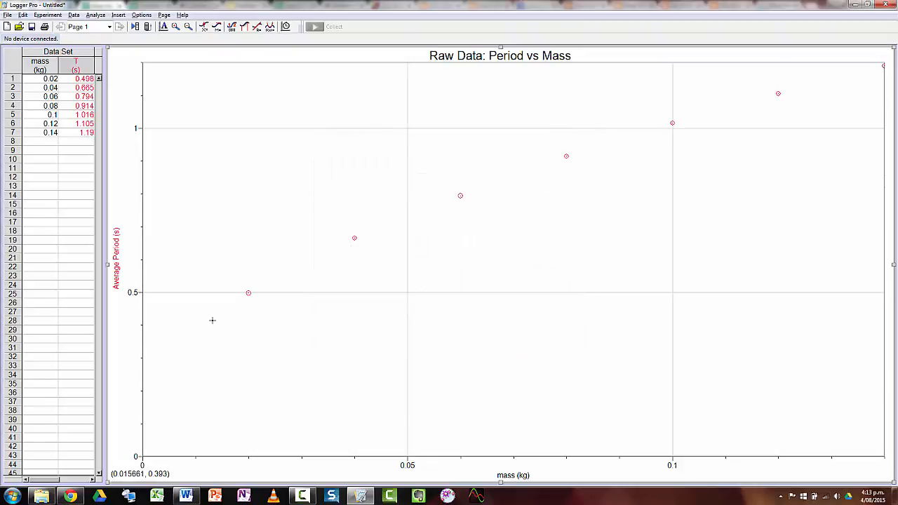